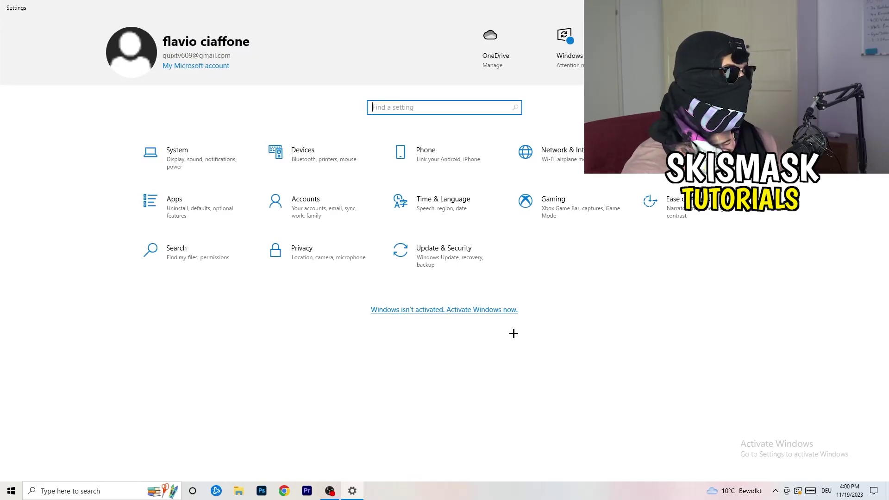
- Open the gaming Captures settings and examine the maximum recording length choices
{"action": "left_click", "coordinate": [572, 209]}
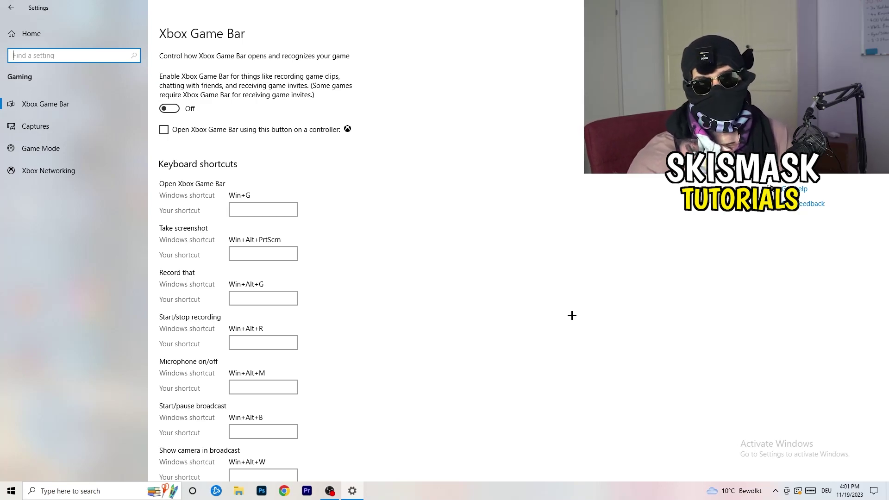
{"action": "left_click", "coordinate": [74, 128]}
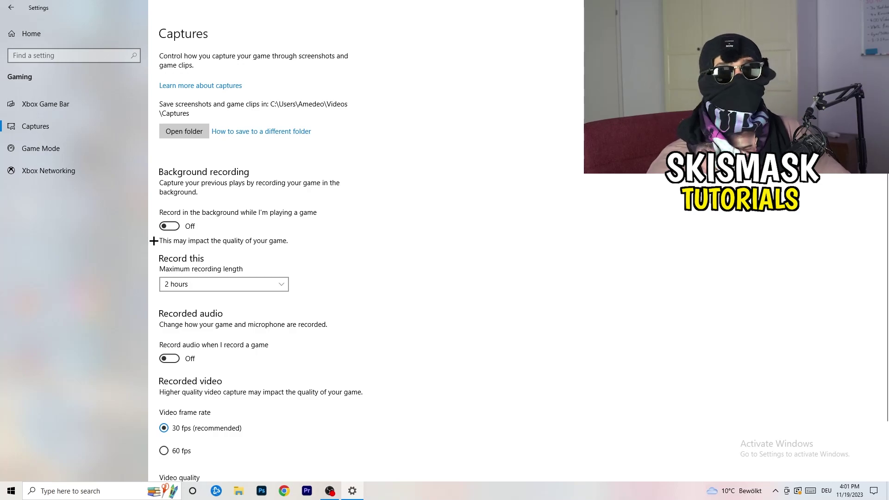
{"action": "left_click", "coordinate": [215, 285]}
{"action": "left_click", "coordinate": [496, 288]}
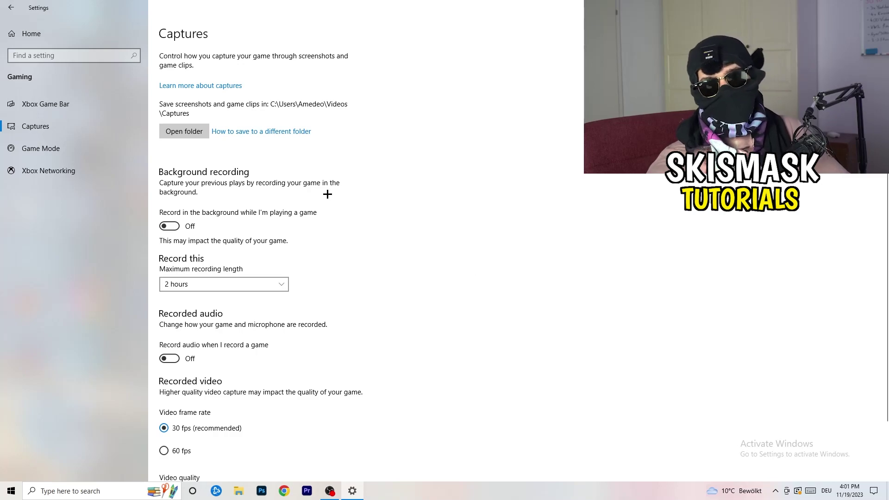
{"action": "left_click", "coordinate": [264, 279]}
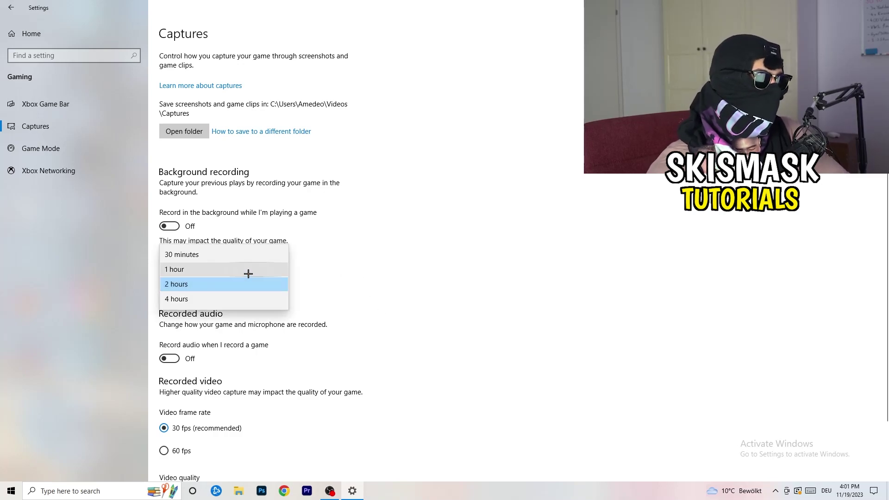
{"action": "left_click", "coordinate": [507, 326]}
- Review the remaining capture options and the Game Mode setting, and close Settings
{"action": "scroll", "coordinate": [458, 332], "scroll_direction": "down", "scroll_amount": 2}
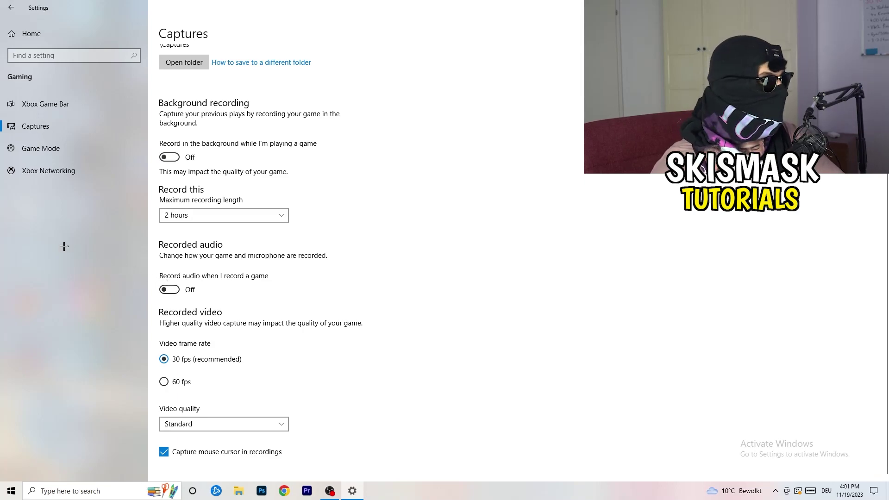
{"action": "left_click", "coordinate": [65, 146]}
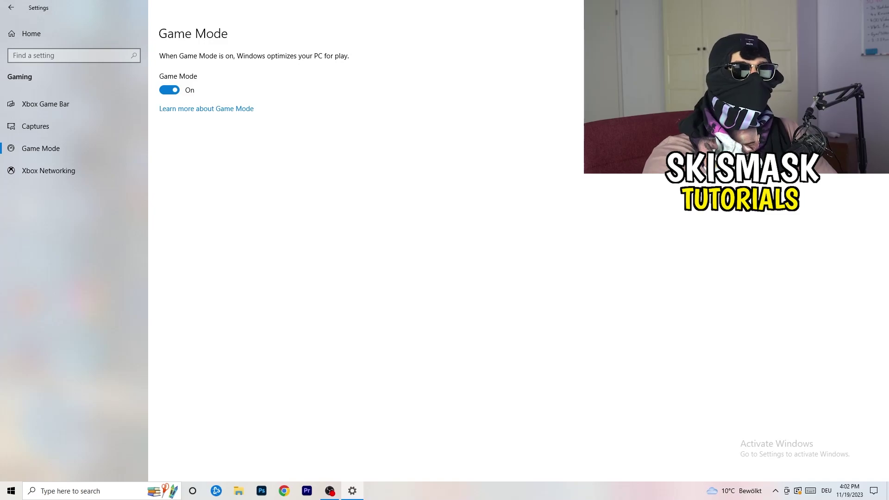
{"action": "key", "text": "alt+F4"}
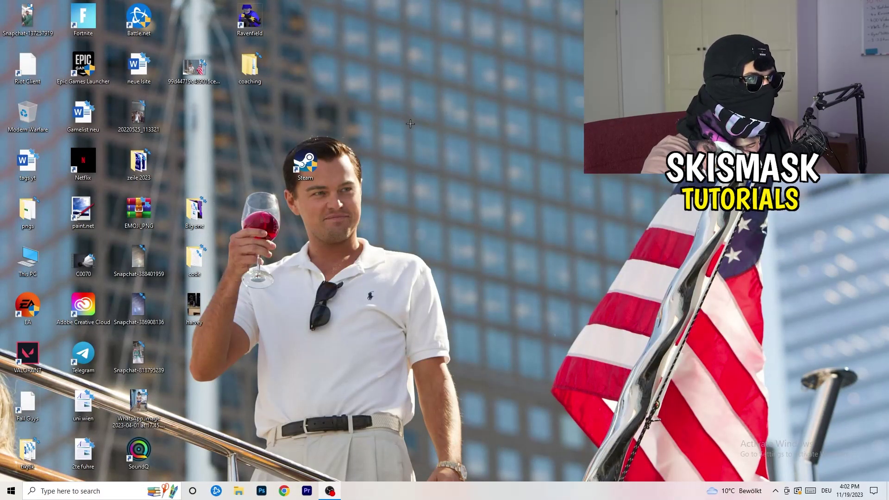
- Open Task Manager and maximize its window
{"action": "left_click_drag", "start_coordinate": [431, 487], "coordinate": [312, 437]}
{"action": "right_click", "coordinate": [432, 495]}
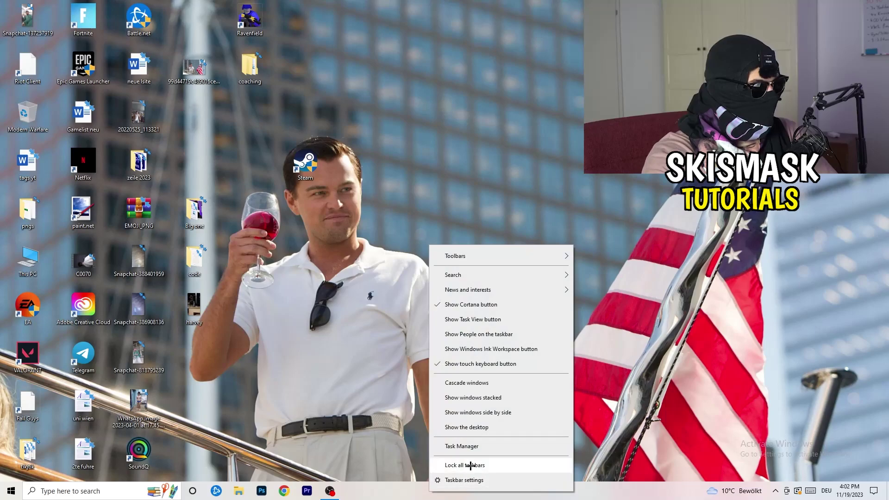
{"action": "left_click", "coordinate": [477, 447]}
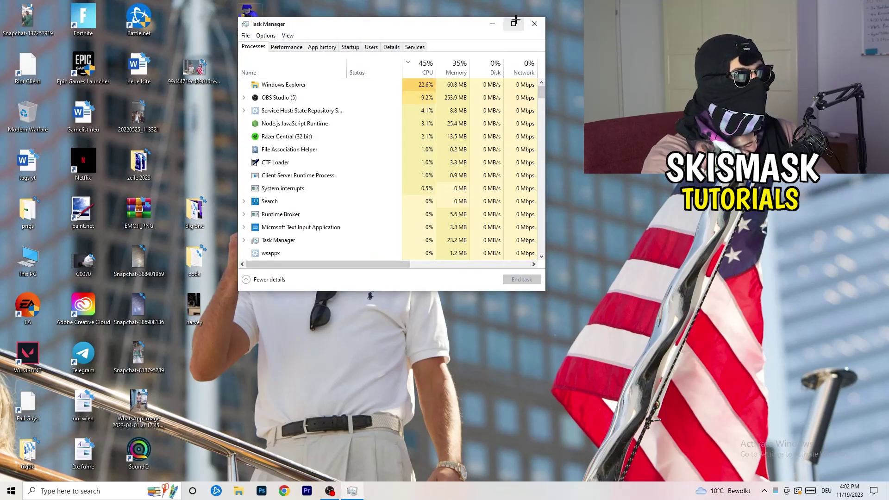
{"action": "left_click", "coordinate": [513, 24]}
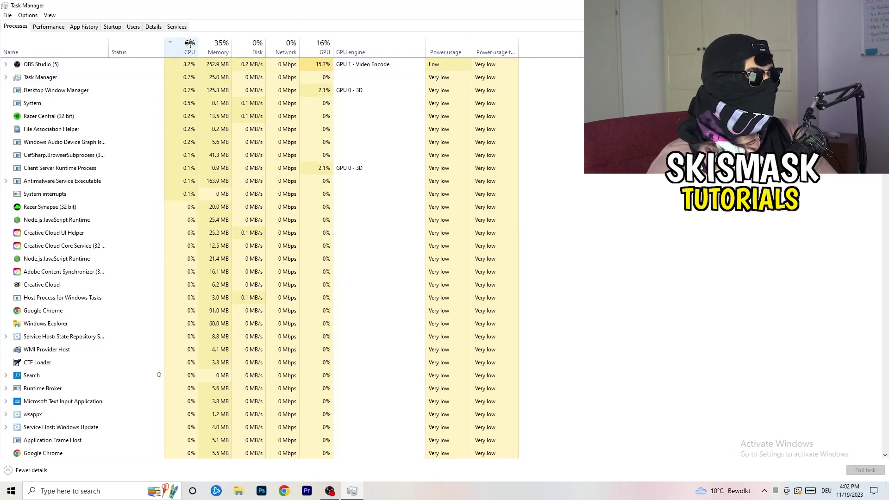
- Review the running processes sorted by GPU and by CPU usage, including the actions available for OBS Studio
{"action": "left_click", "coordinate": [322, 47]}
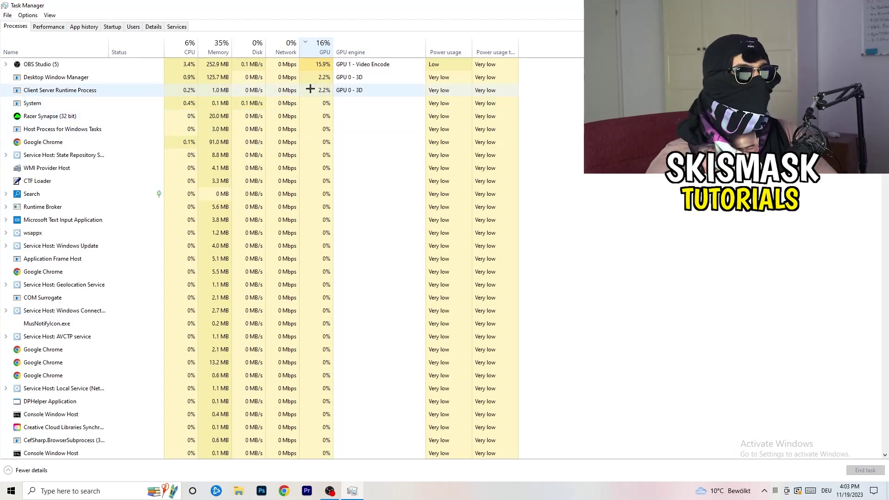
{"action": "right_click", "coordinate": [322, 66]}
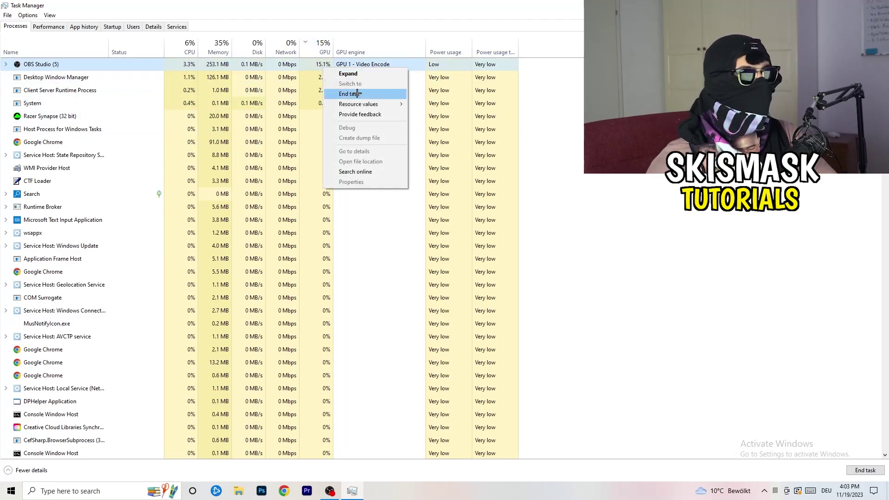
{"action": "left_click", "coordinate": [579, 112]}
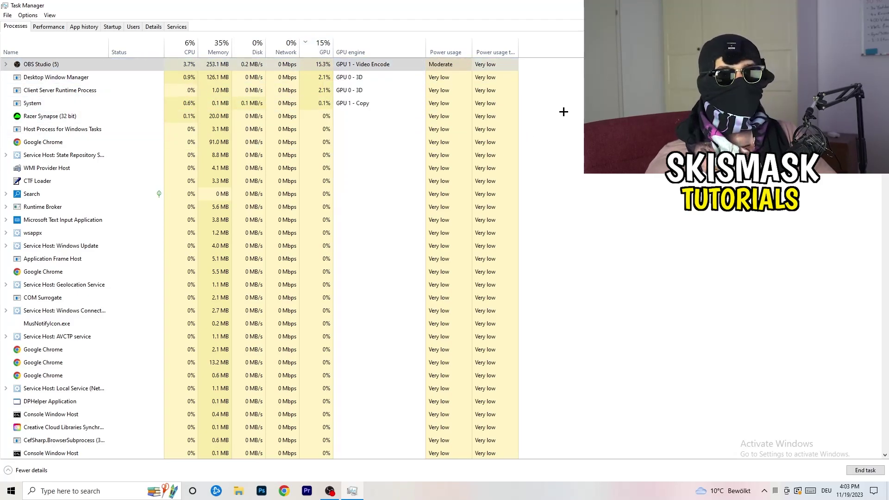
{"action": "left_click", "coordinate": [186, 47]}
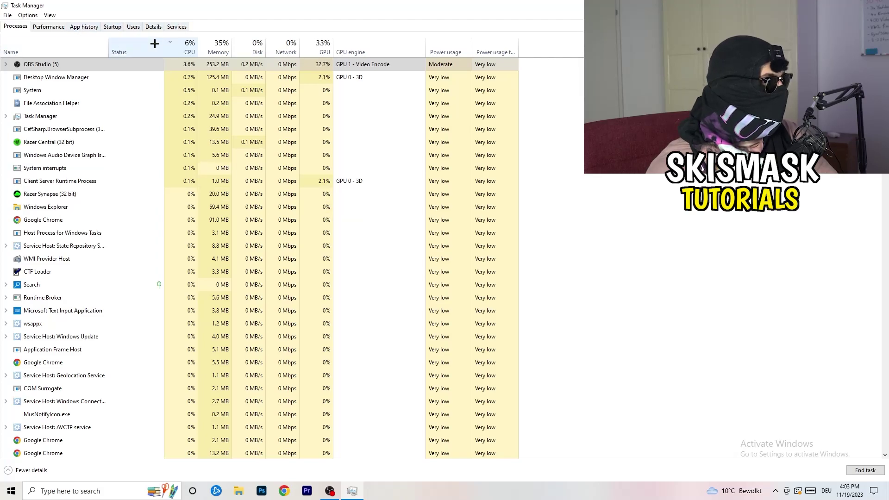
- Browse the detailed process list and examine the priority levels available for a Creative Cloud UI Helper process
{"action": "left_click", "coordinate": [152, 26]}
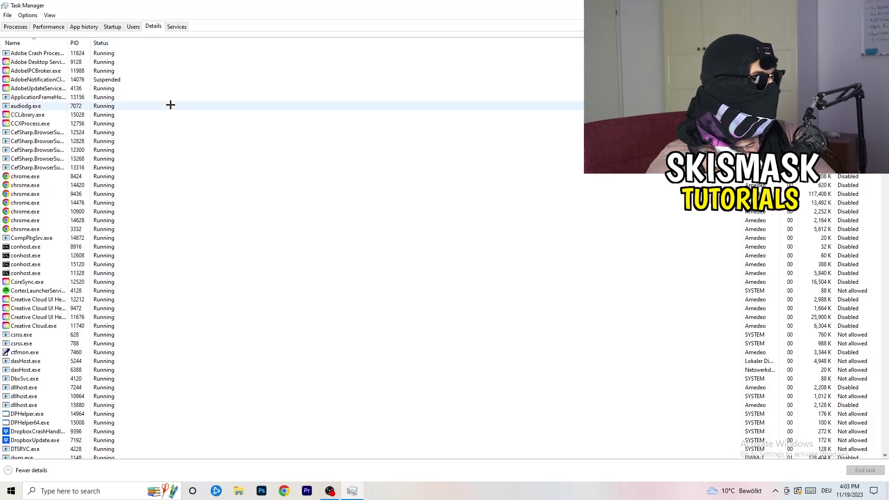
{"action": "scroll", "coordinate": [134, 237], "scroll_direction": "down", "scroll_amount": 5}
{"action": "scroll", "coordinate": [148, 209], "scroll_direction": "up", "scroll_amount": 5}
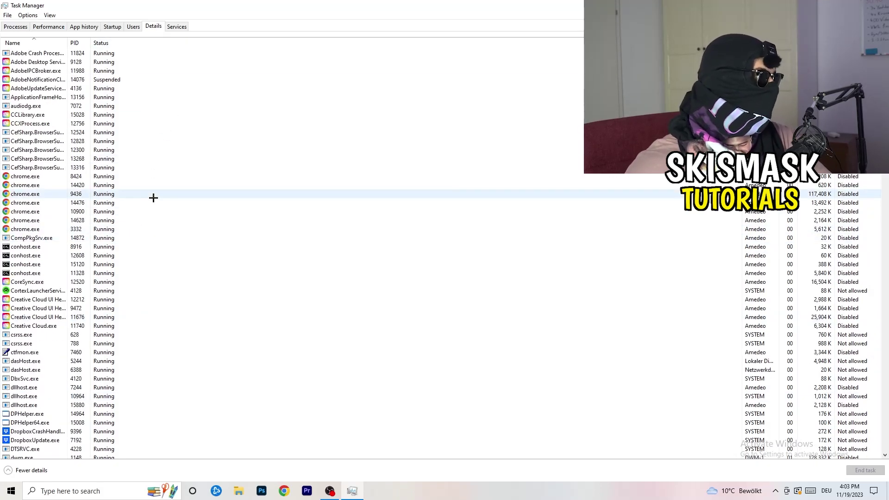
{"action": "scroll", "coordinate": [52, 255], "scroll_direction": "down", "scroll_amount": 3}
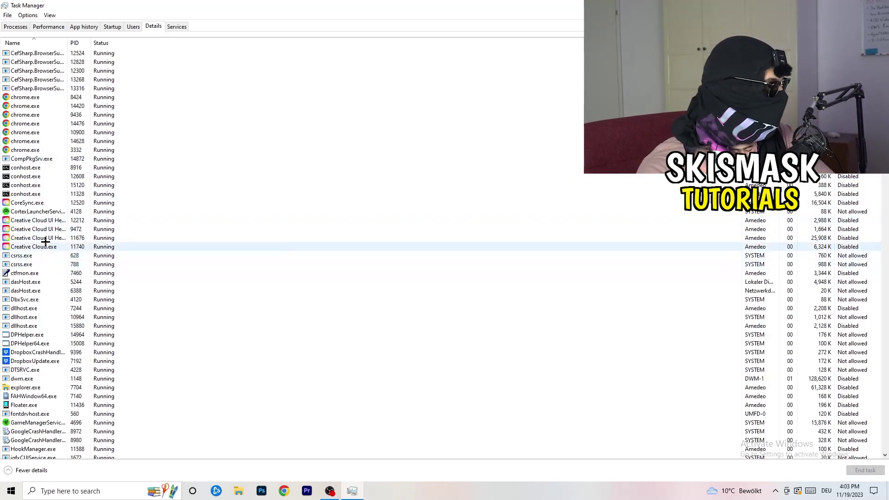
{"action": "right_click", "coordinate": [37, 237]}
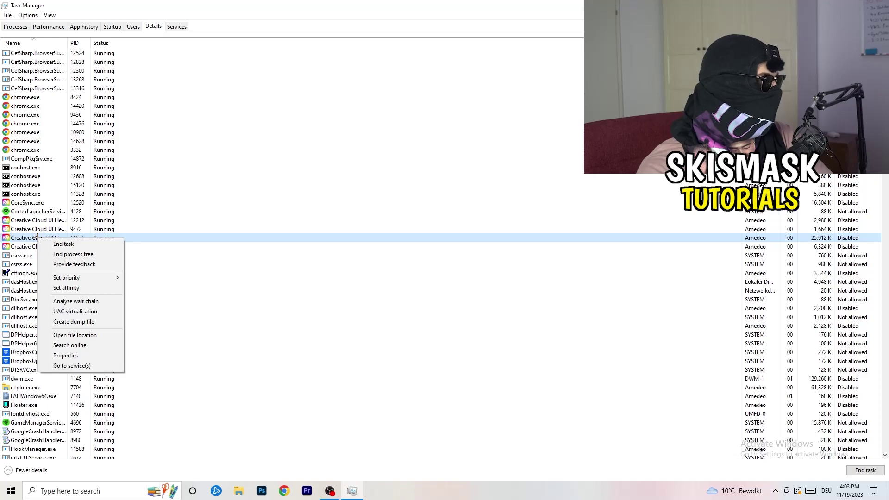
{"action": "mouse_move", "coordinate": [74, 278]}
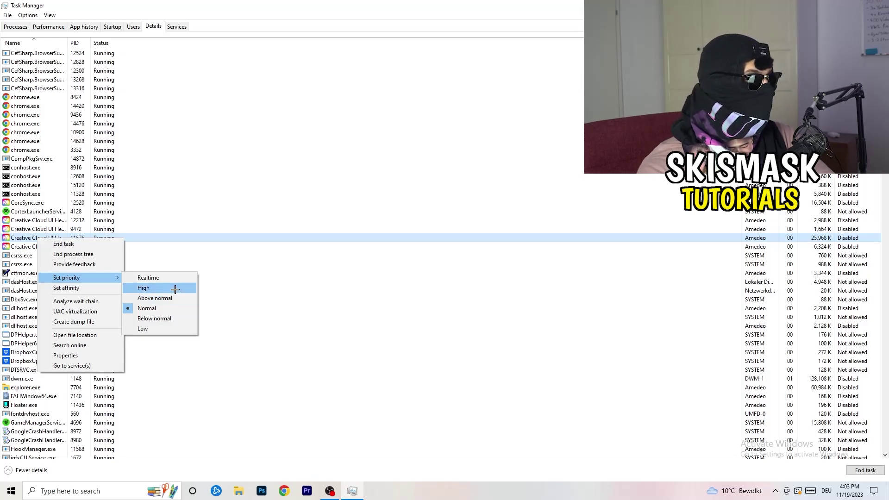
- Review the startup apps and the actions available for DT_Startup, and close Task Manager
{"action": "left_click", "coordinate": [122, 29]}
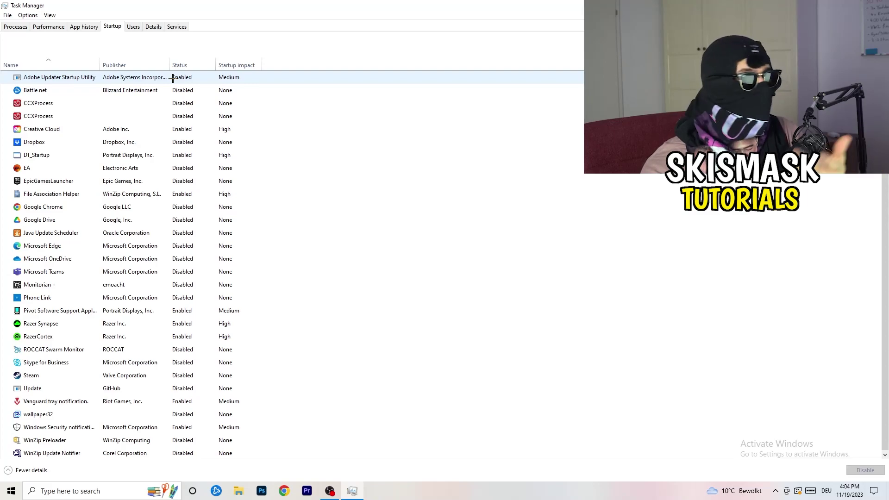
{"action": "right_click", "coordinate": [203, 153]}
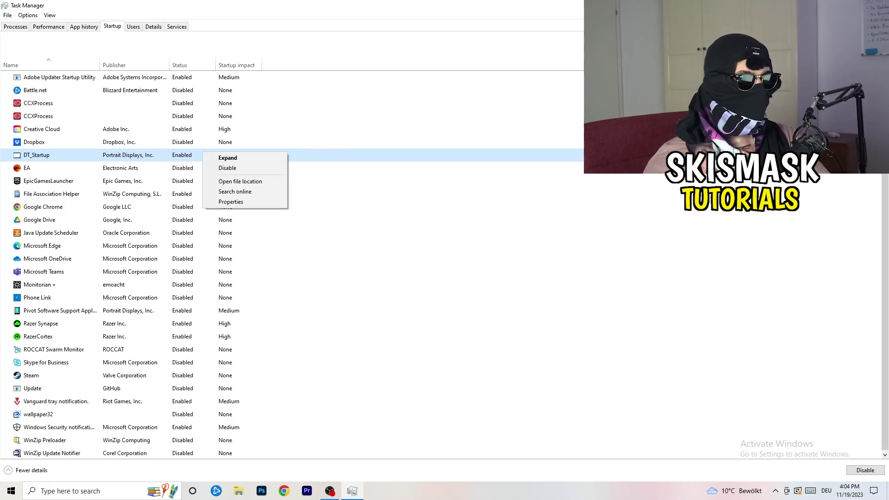
{"action": "key", "text": "Escape"}
{"action": "key", "text": "alt+F4"}
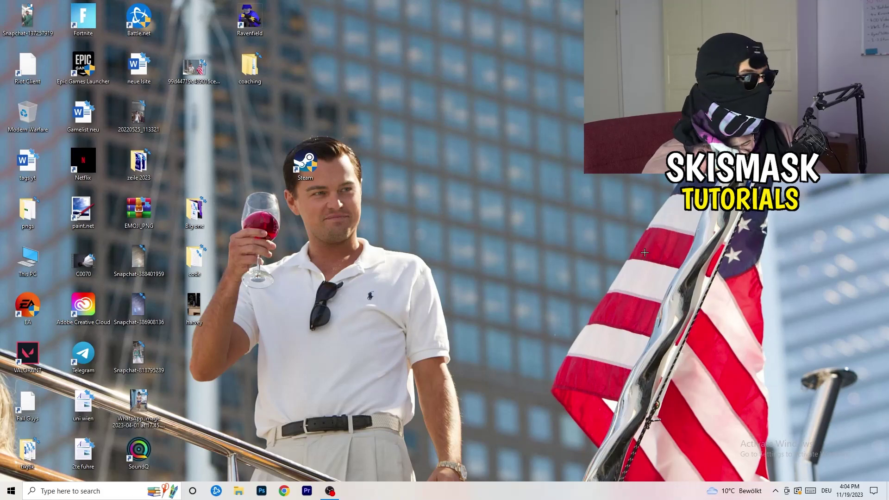
- Open the system Display settings and examine the scaling choices and the remaining layout options
{"action": "left_click", "coordinate": [7, 494]}
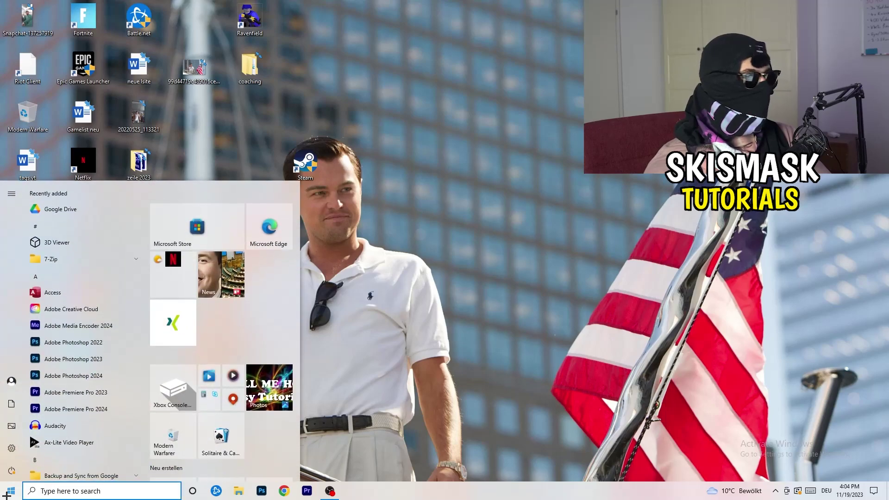
{"action": "left_click", "coordinate": [12, 448]}
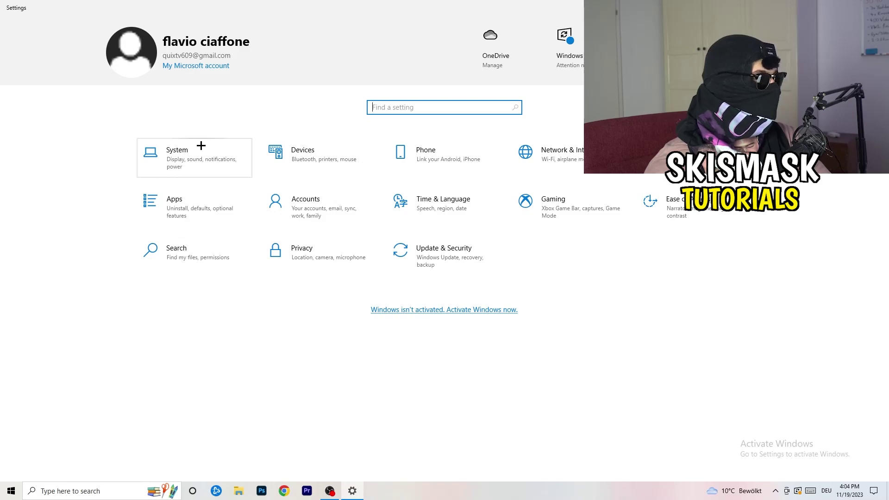
{"action": "left_click", "coordinate": [209, 149]}
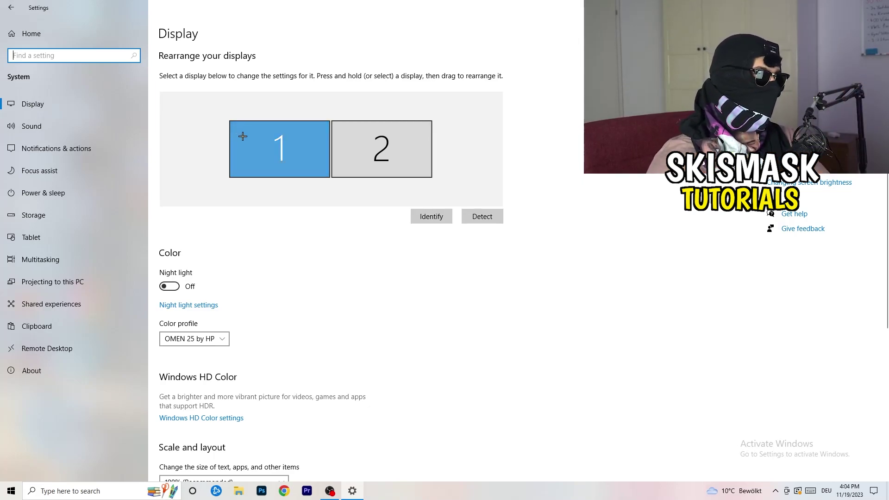
{"action": "scroll", "coordinate": [323, 168], "scroll_direction": "down", "scroll_amount": 5}
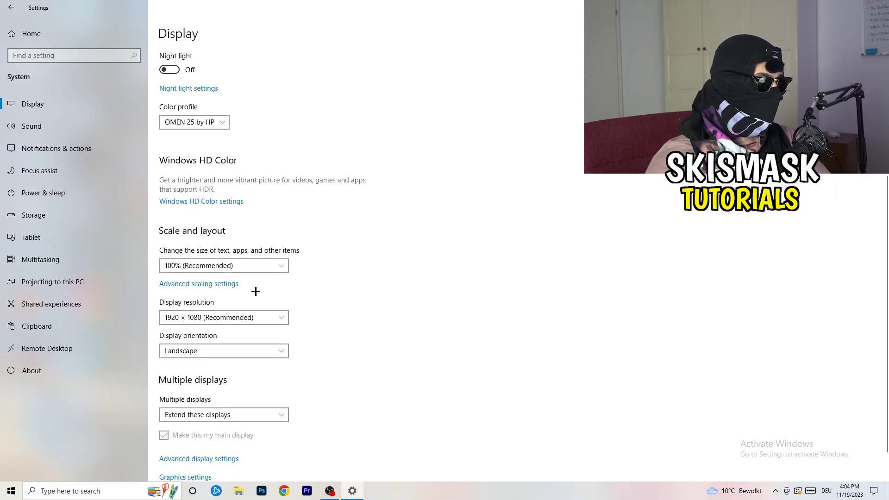
{"action": "left_click", "coordinate": [255, 266]}
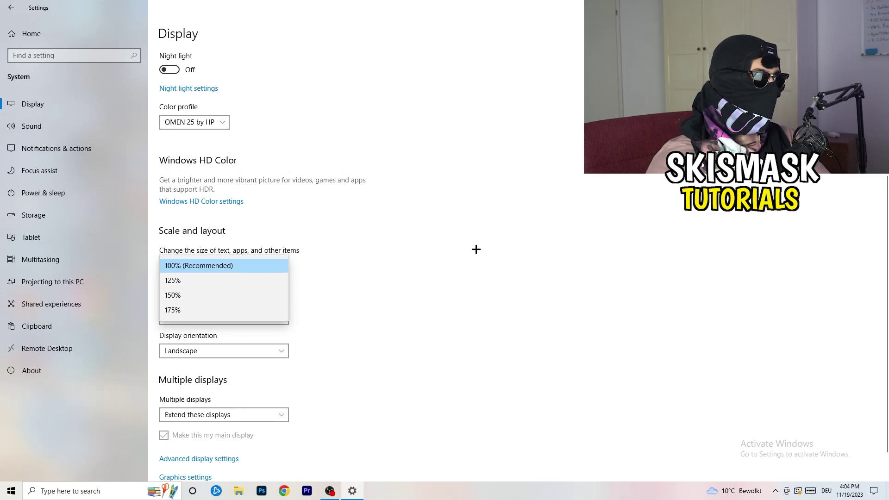
{"action": "left_click", "coordinate": [476, 250]}
{"action": "scroll", "coordinate": [379, 255], "scroll_direction": "down", "scroll_amount": 1}
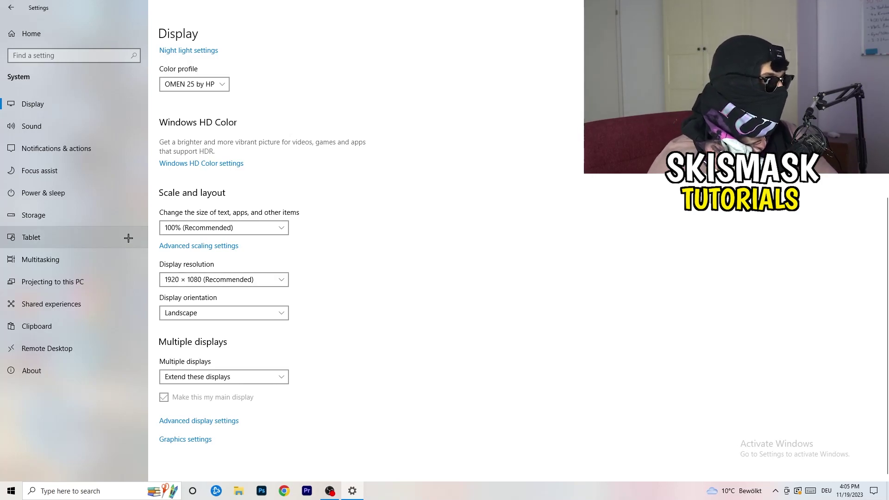
- Examine the preferred and additional power plans in Power Options, and close that window
{"action": "left_click", "coordinate": [71, 193]}
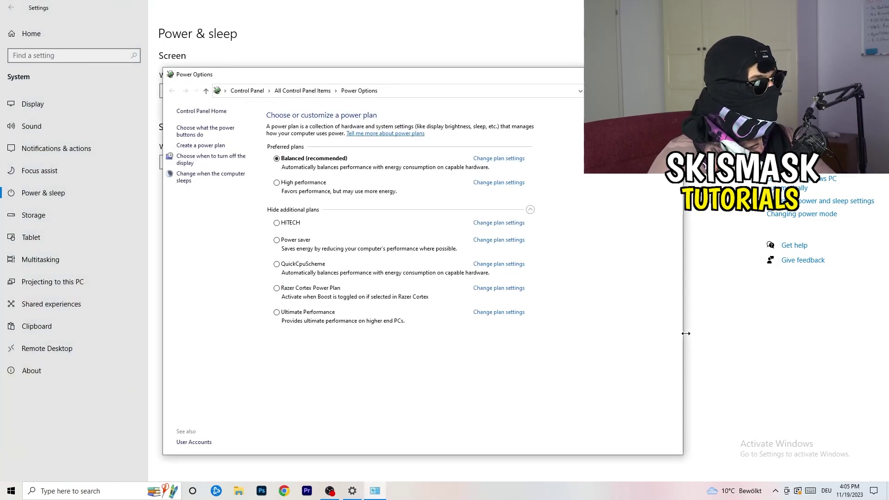
{"action": "left_click", "coordinate": [530, 210]}
{"action": "left_click", "coordinate": [530, 210]}
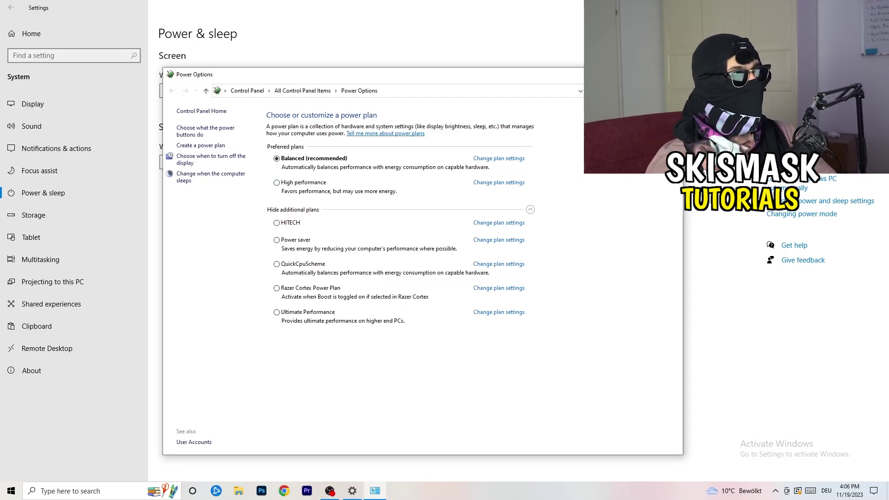
{"action": "left_click", "coordinate": [671, 74]}
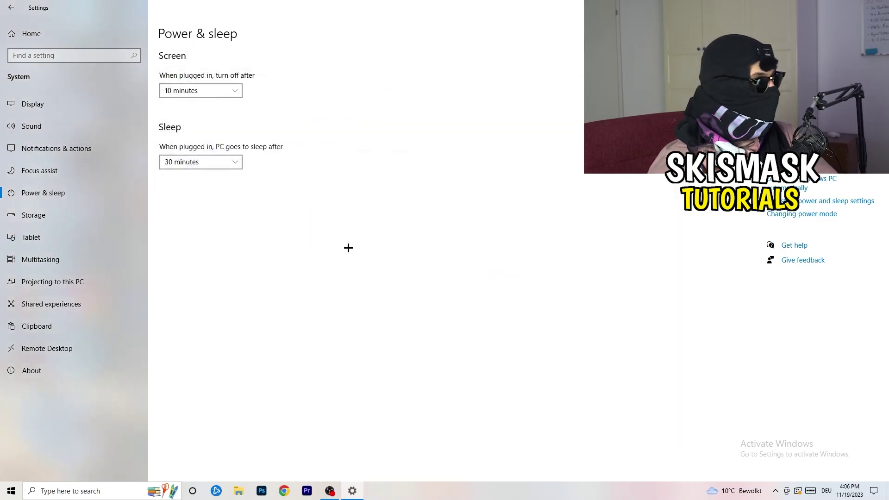
- Configure Storage Sense to delete temporary files that apps aren't using
{"action": "left_click", "coordinate": [61, 218]}
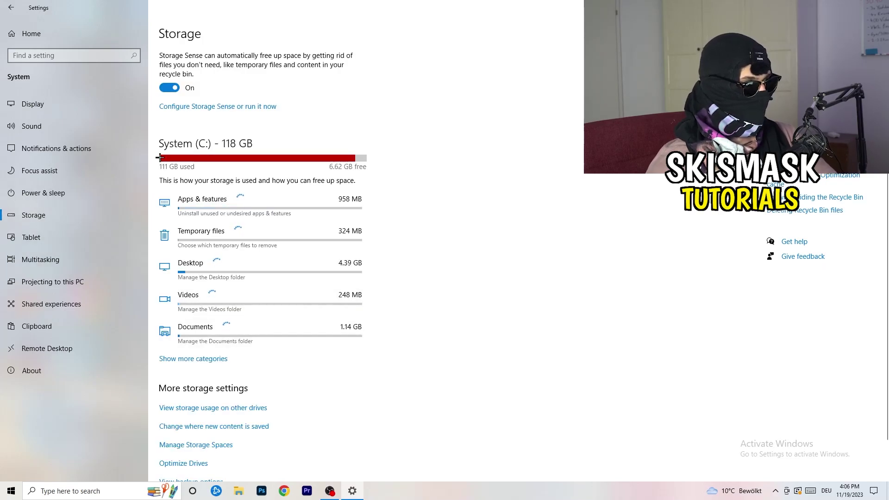
{"action": "left_click", "coordinate": [223, 108]}
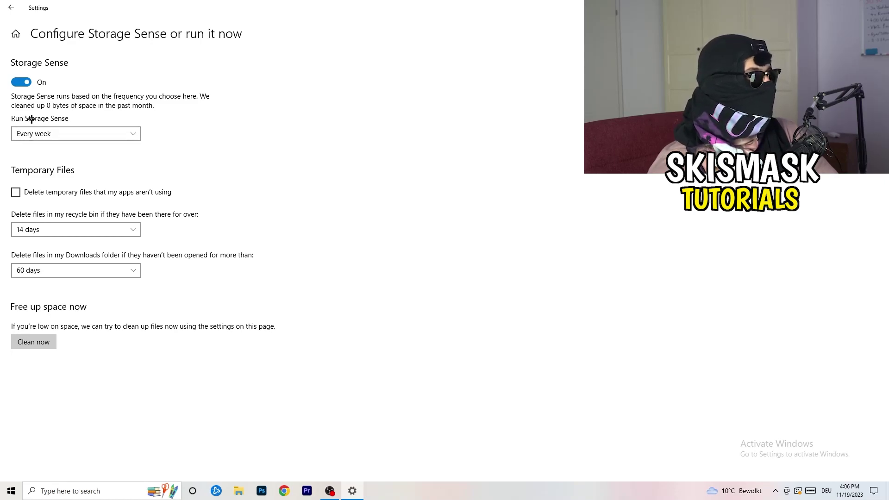
{"action": "left_click", "coordinate": [53, 192]}
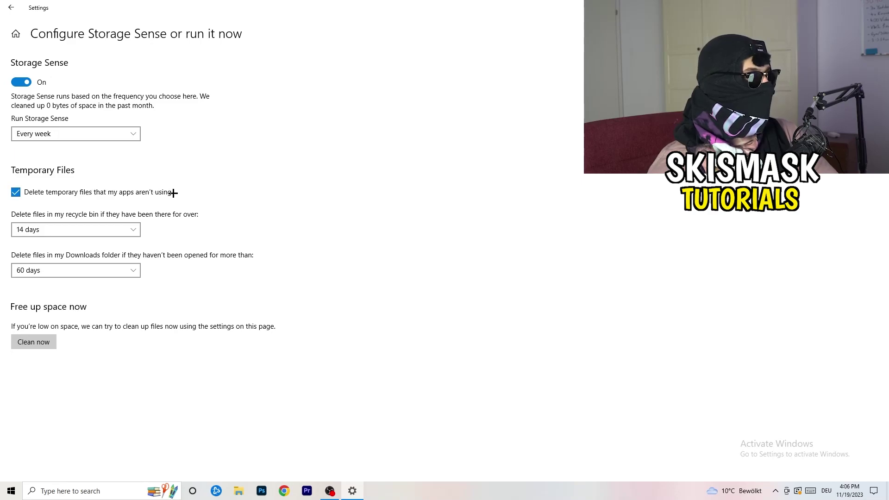
- Examine the retention periods Storage Sense offers for deleting files in the recycle bin
{"action": "left_click", "coordinate": [80, 230]}
{"action": "left_click", "coordinate": [273, 208]}
{"action": "left_click", "coordinate": [132, 229]}
{"action": "left_click", "coordinate": [180, 218]}
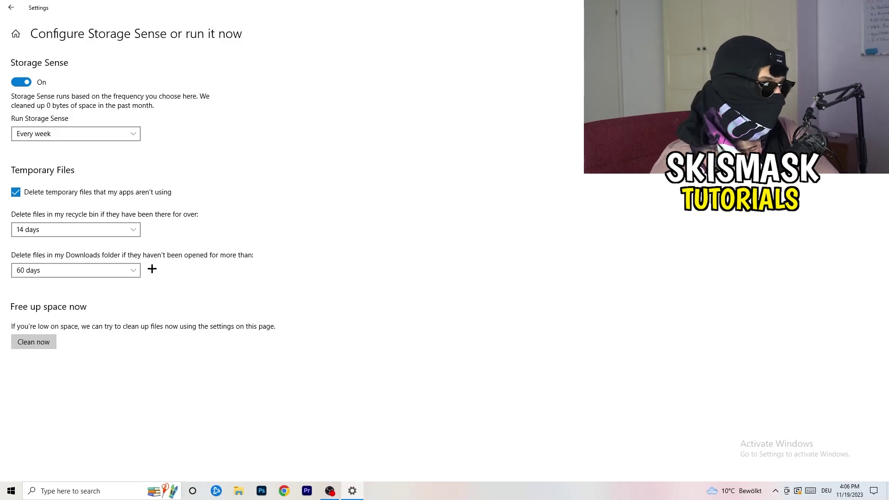
- Examine the retention periods Storage Sense offers for deleting unopened files in the Downloads folder
{"action": "left_click", "coordinate": [81, 271]}
{"action": "left_click", "coordinate": [264, 307]}
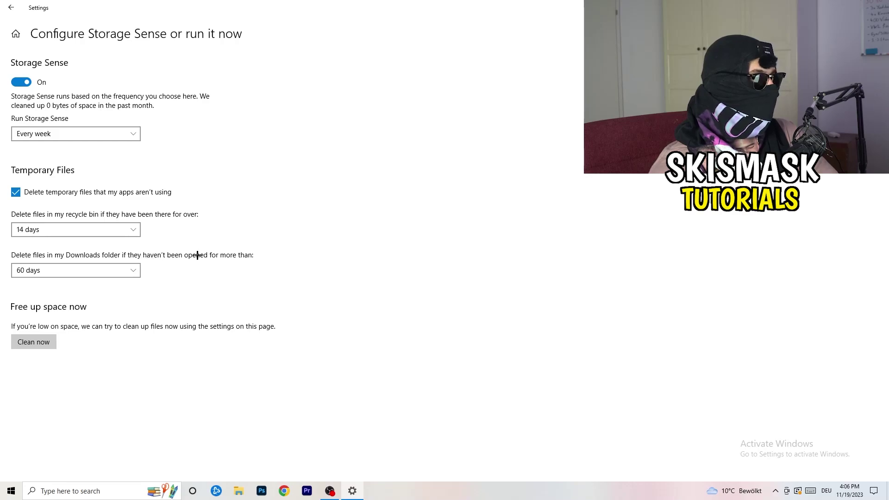
{"action": "left_click", "coordinate": [84, 278]}
{"action": "left_click", "coordinate": [115, 272]}
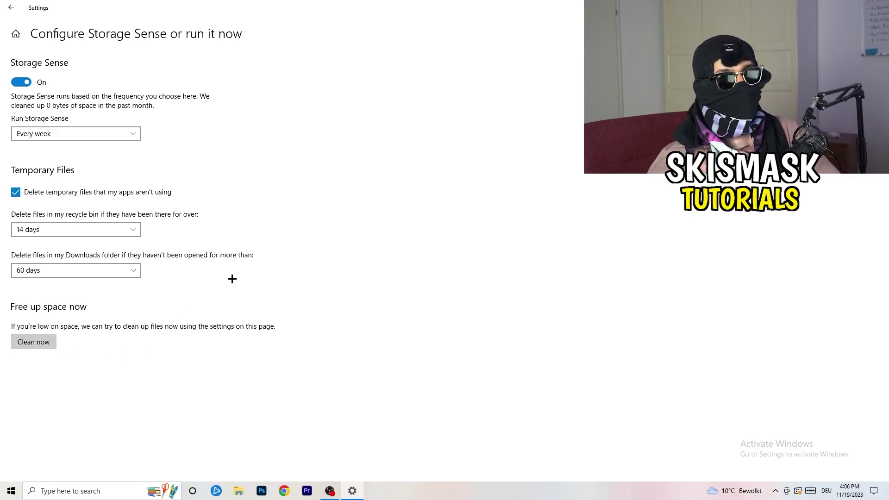
- Leave the Storage Sense page, check the Windows Update status under Update & Security, and close Settings
{"action": "left_click", "coordinate": [10, 7]}
{"action": "left_click", "coordinate": [11, 7]}
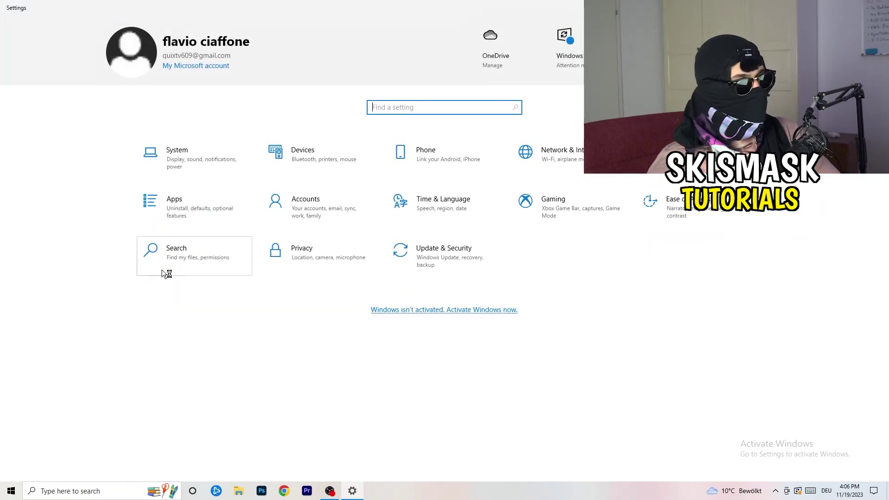
{"action": "left_click", "coordinate": [438, 261]}
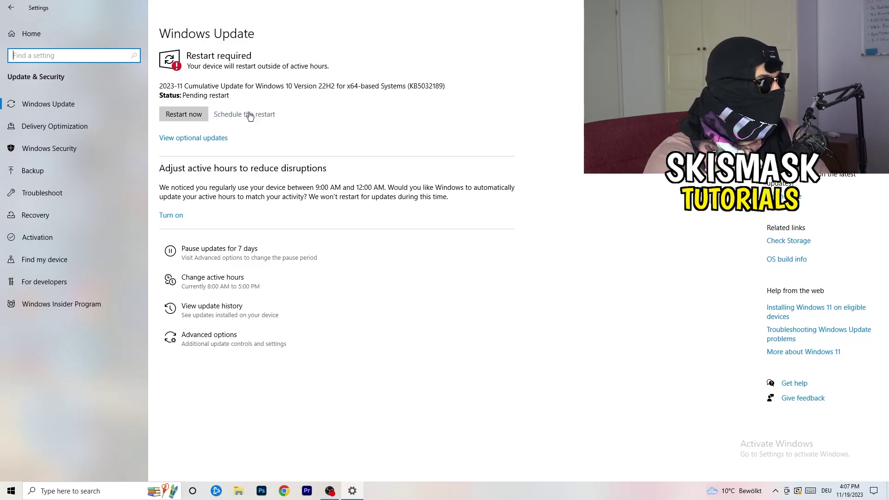
{"action": "left_click", "coordinate": [878, 8]}
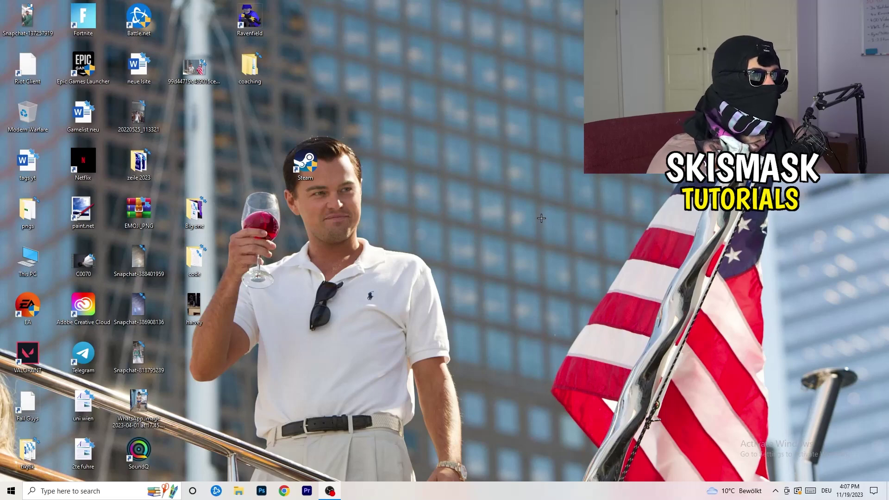
- Open NVIDIA Control Panel from the desktop and examine the display's resolution and refresh rate settings
{"action": "right_click", "coordinate": [540, 195]}
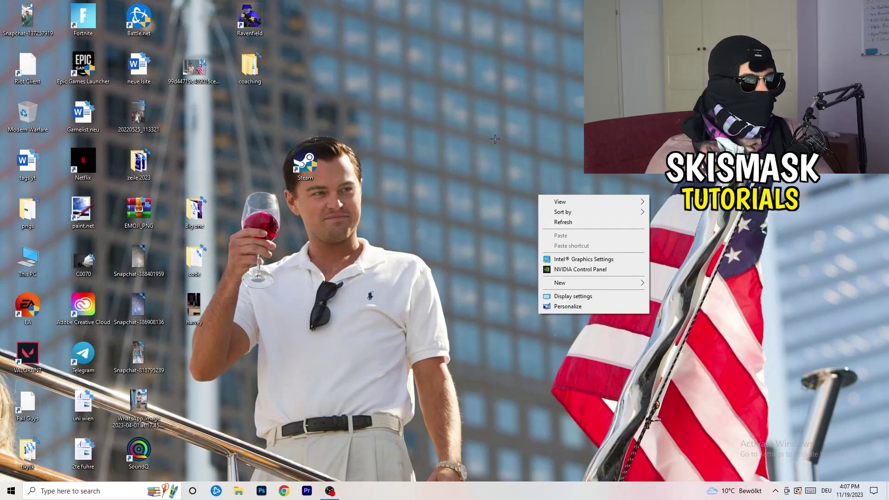
{"action": "left_click", "coordinate": [593, 270]}
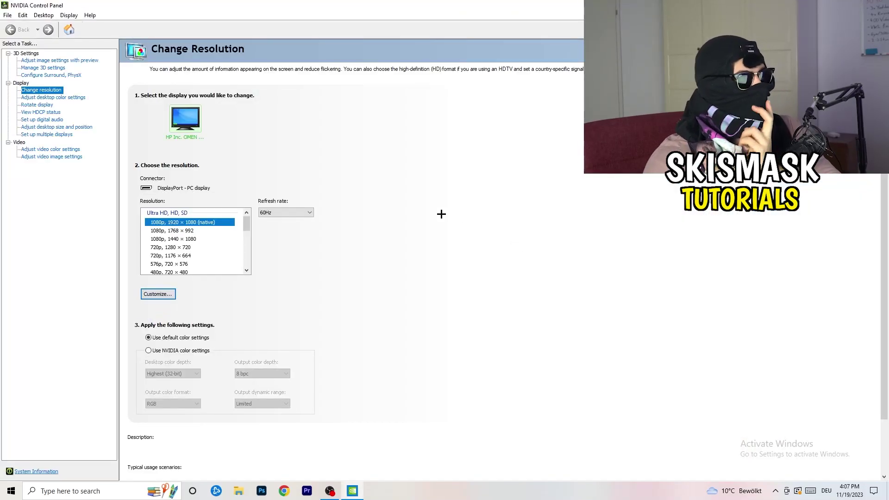
{"action": "mouse_move", "coordinate": [208, 223]}
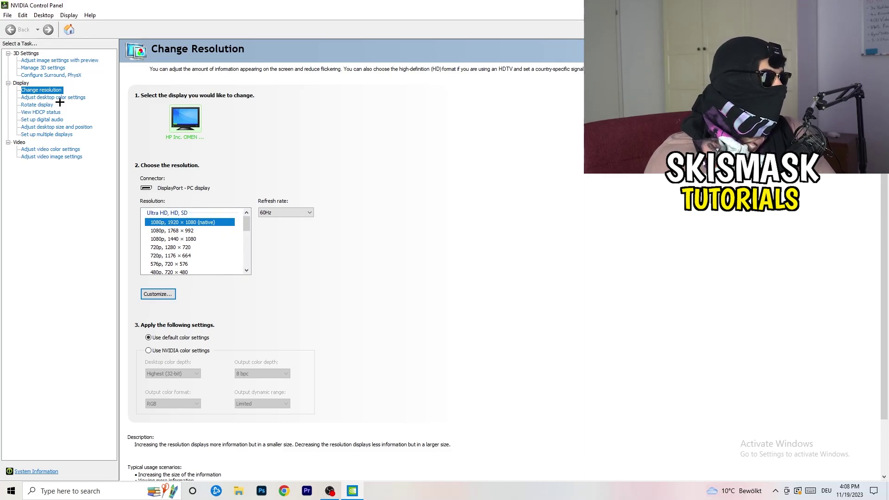
- Examine the 3D image rendering choices under Adjust Image Settings with Preview, and close NVIDIA Control Panel
{"action": "left_click", "coordinate": [46, 61]}
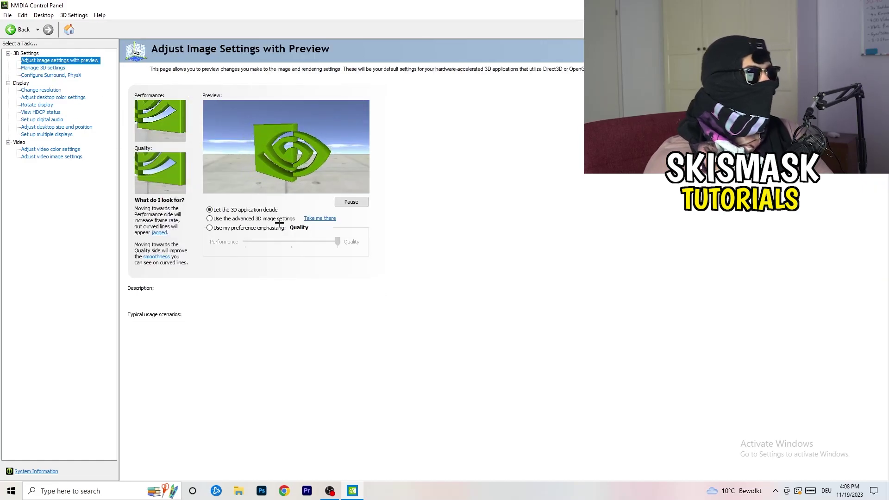
{"action": "mouse_move", "coordinate": [283, 223]}
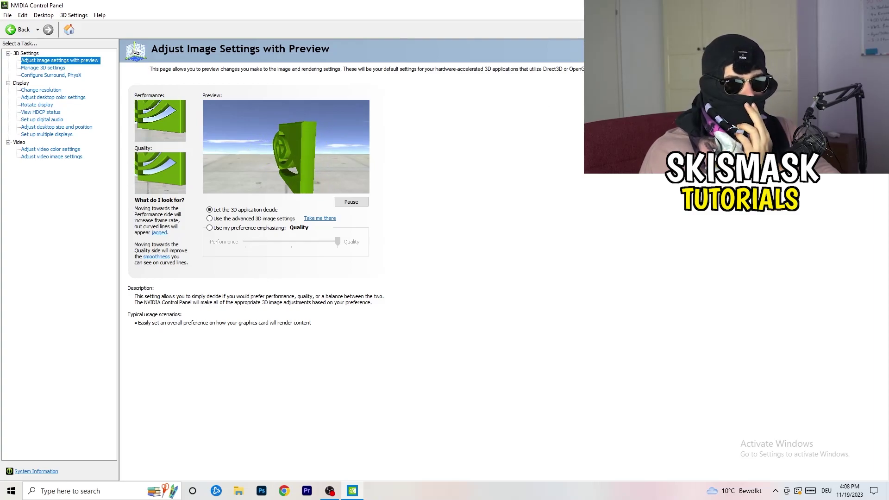
{"action": "key", "text": "alt+F4"}
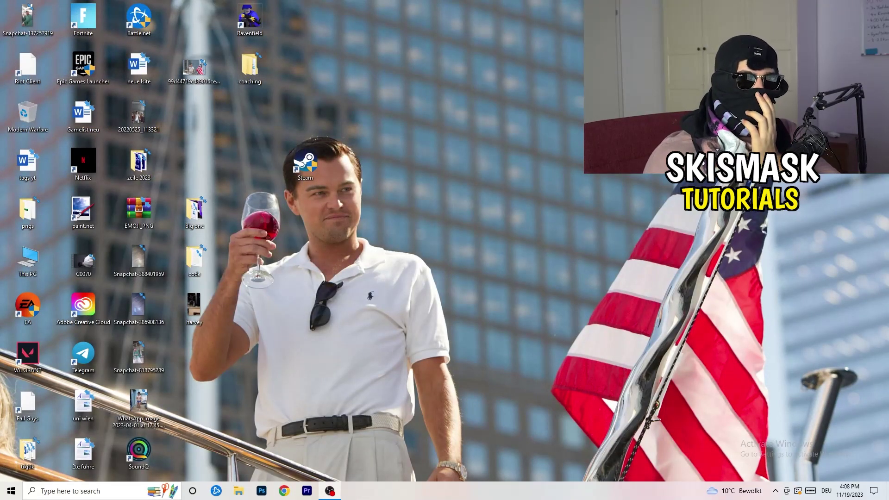